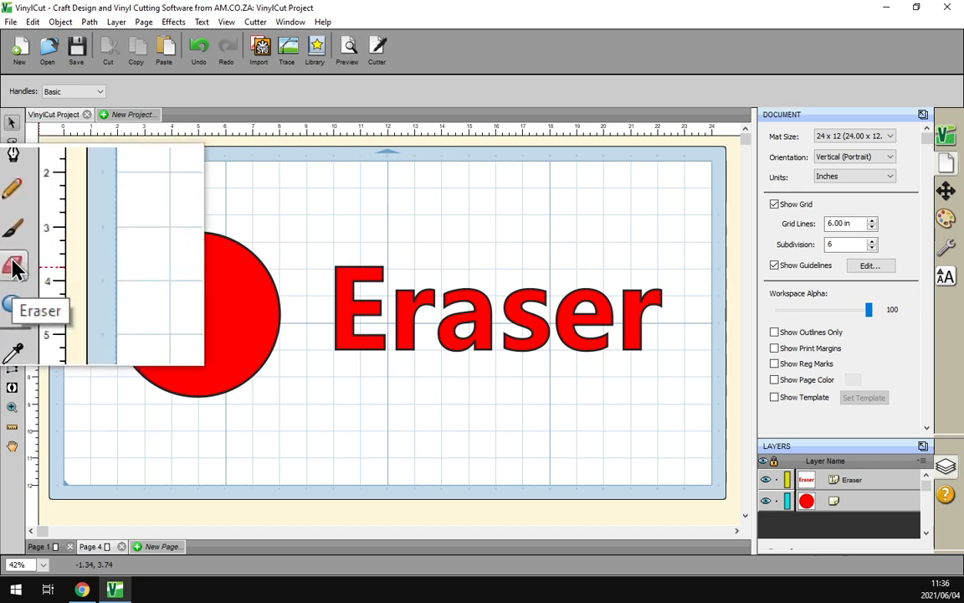
# Activate the Eraser tool with the Circle shape and set its size to 0.5 in
pyautogui.click(11, 268)
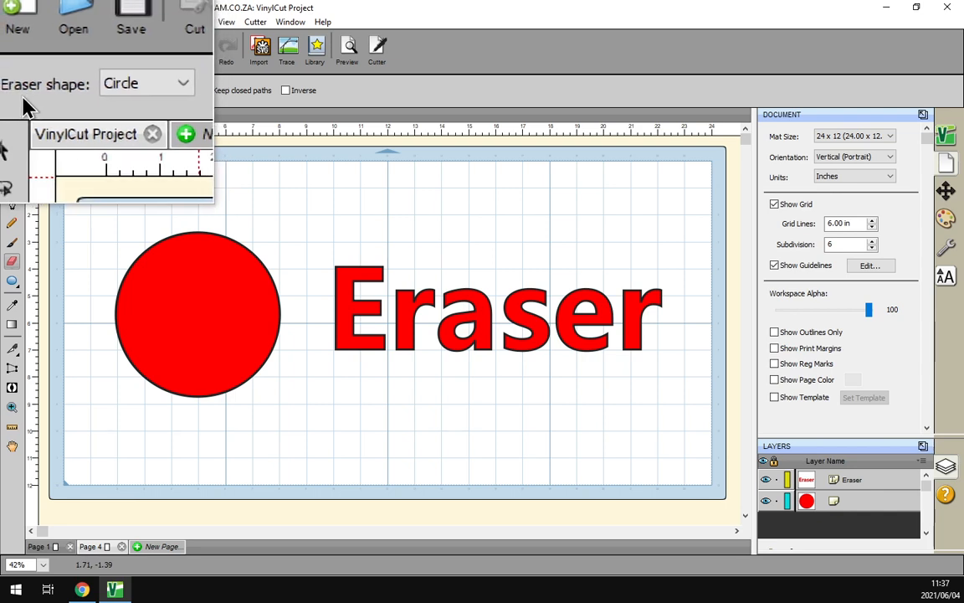
pyautogui.click(89, 95)
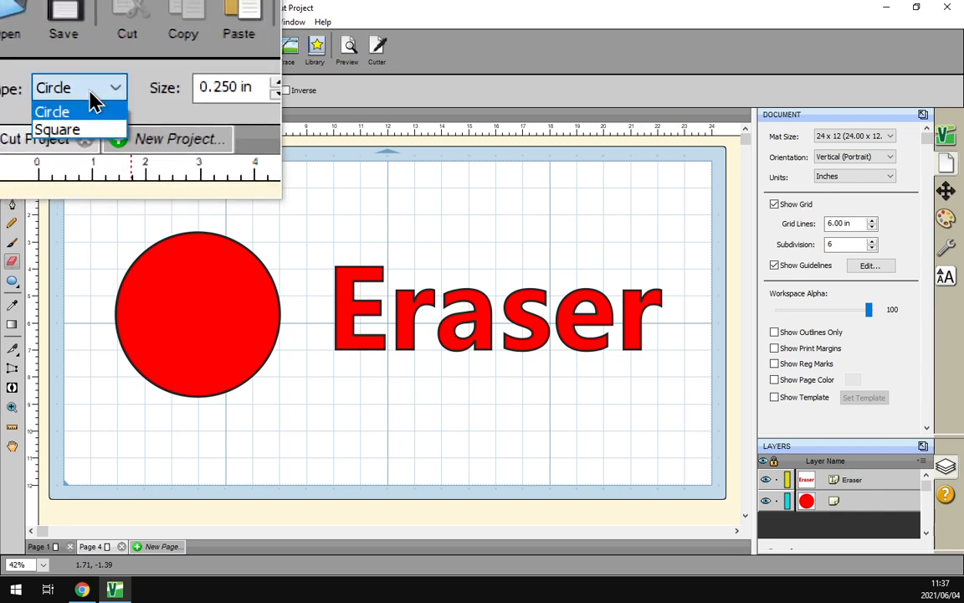
pyautogui.click(91, 108)
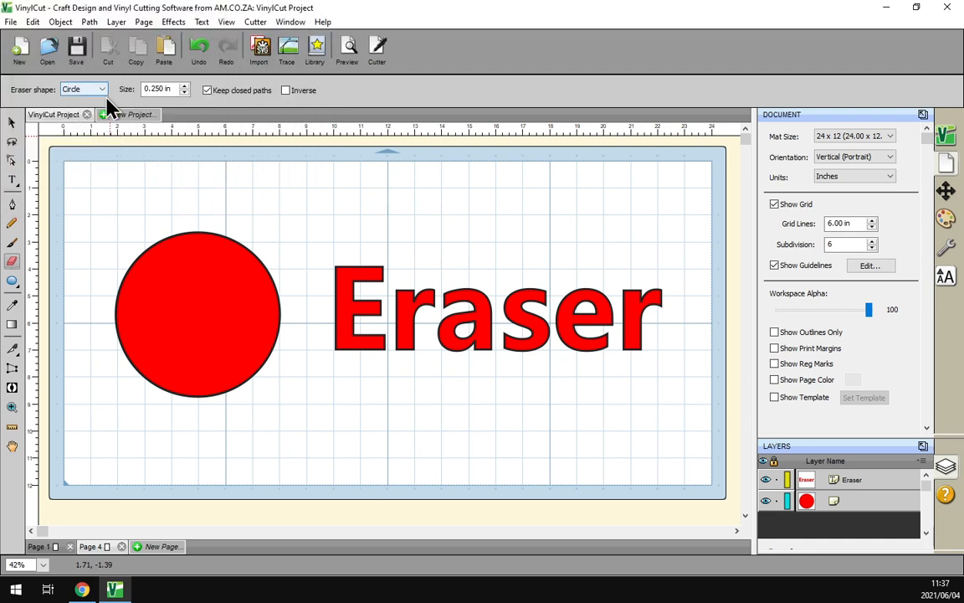
pyautogui.doubleClick(159, 89)
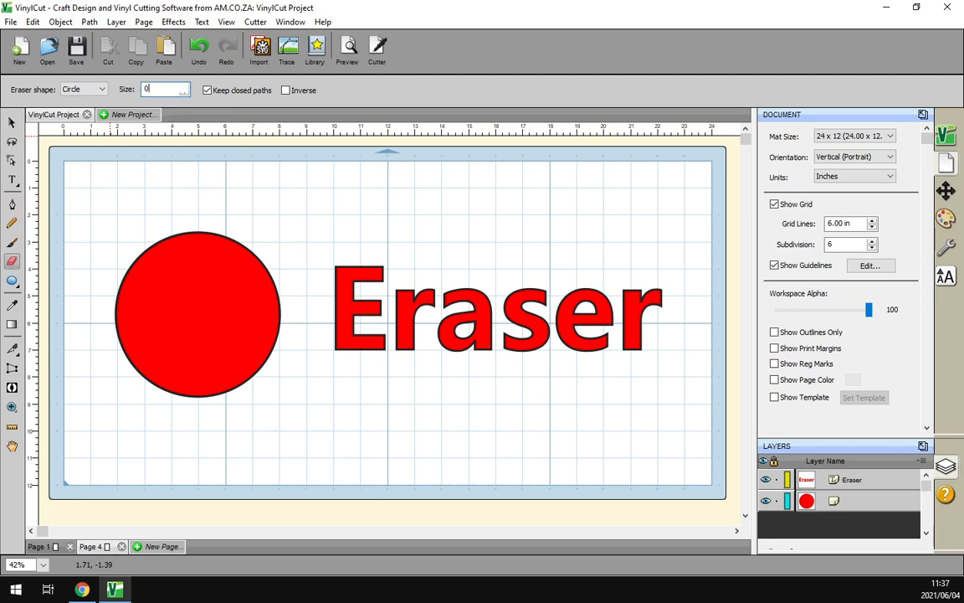
pyautogui.press('Return')
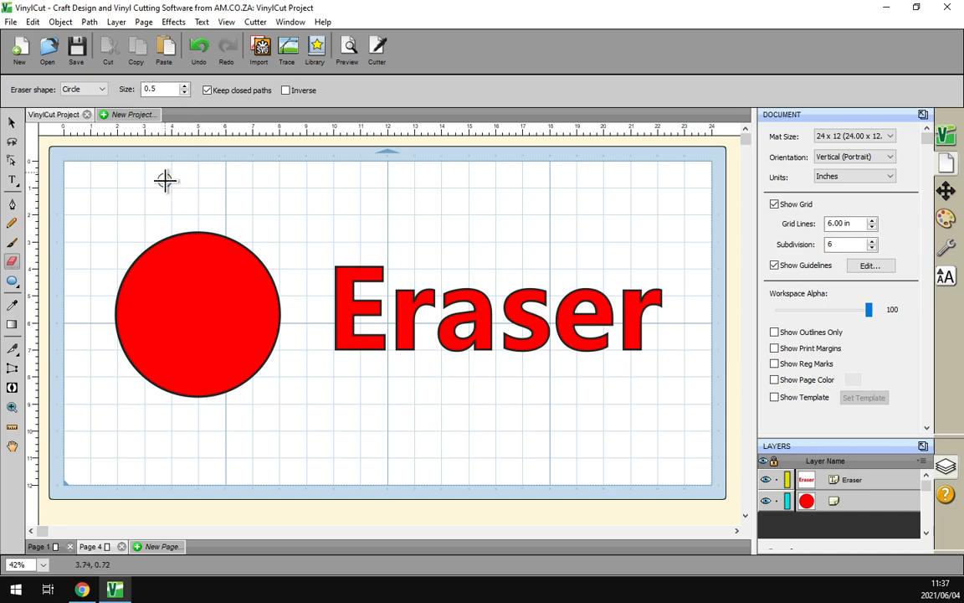
# Erase two round eyes and a curved smiling mouth out of the red circle
pyautogui.click(164, 278)
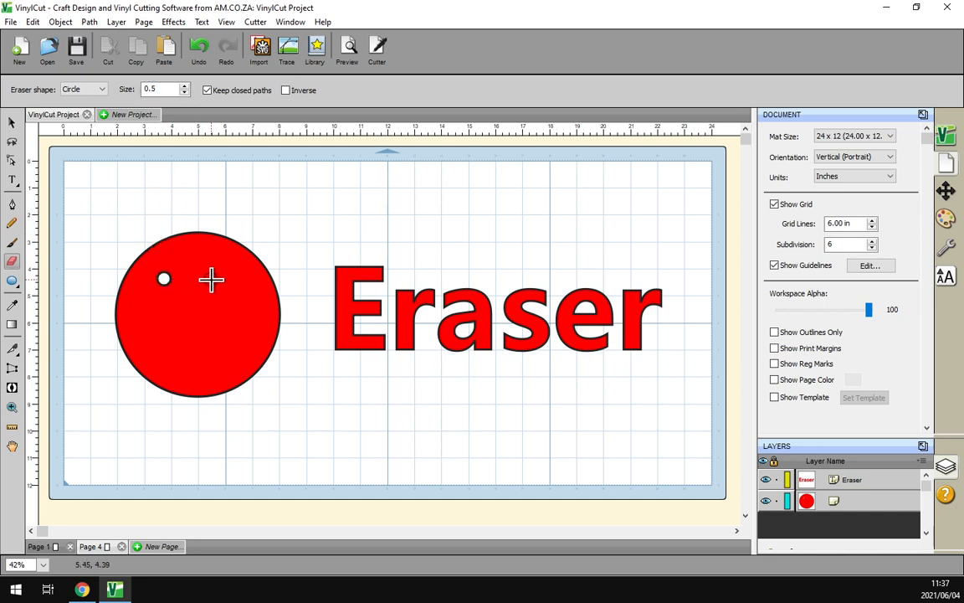
pyautogui.click(232, 278)
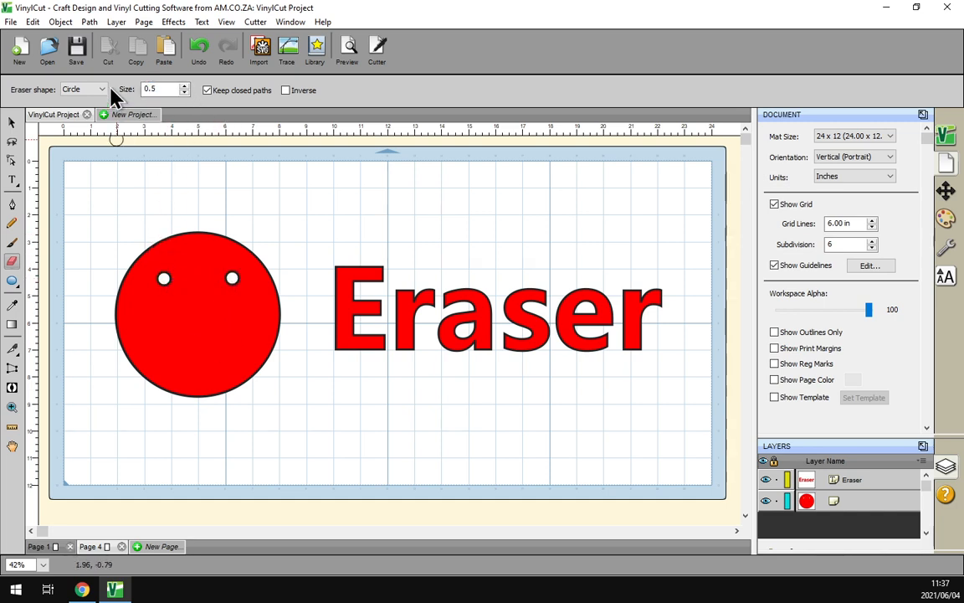
pyautogui.moveTo(140, 317)
pyautogui.mouseDown()
pyautogui.moveTo(162, 339)
pyautogui.moveTo(225, 337)
pyautogui.moveTo(249, 316)
pyautogui.mouseUp()
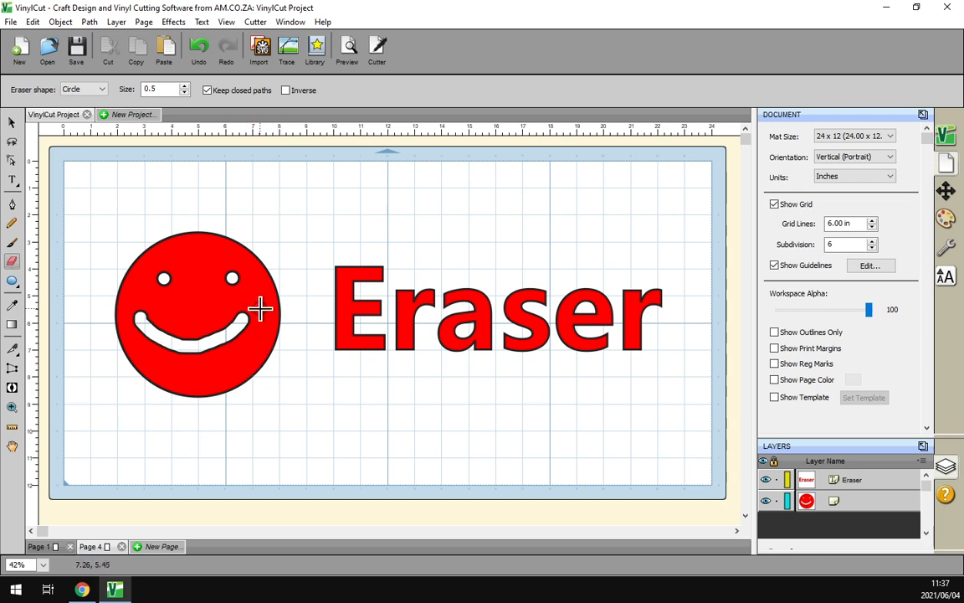
# Turn on Inverse and use the Eraser to fill in most of the smile and add two horns atop the red circle
pyautogui.moveTo(222, 339); pyautogui.dragTo(240, 325)
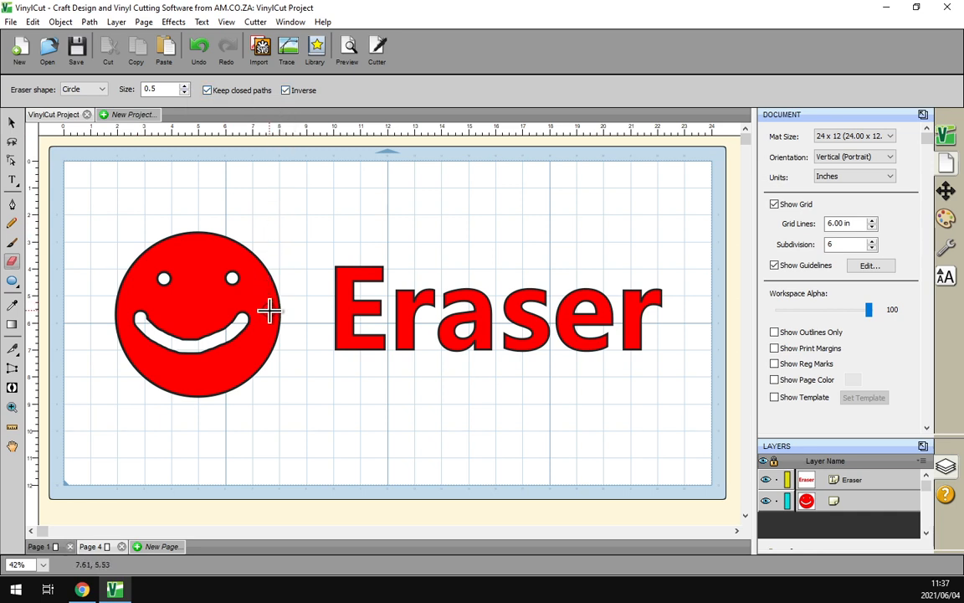
pyautogui.moveTo(252, 309)
pyautogui.mouseDown()
pyautogui.moveTo(229, 325)
pyautogui.moveTo(215, 352)
pyautogui.moveTo(194, 339)
pyautogui.moveTo(211, 351)
pyautogui.moveTo(190, 355)
pyautogui.moveTo(176, 326)
pyautogui.mouseUp()
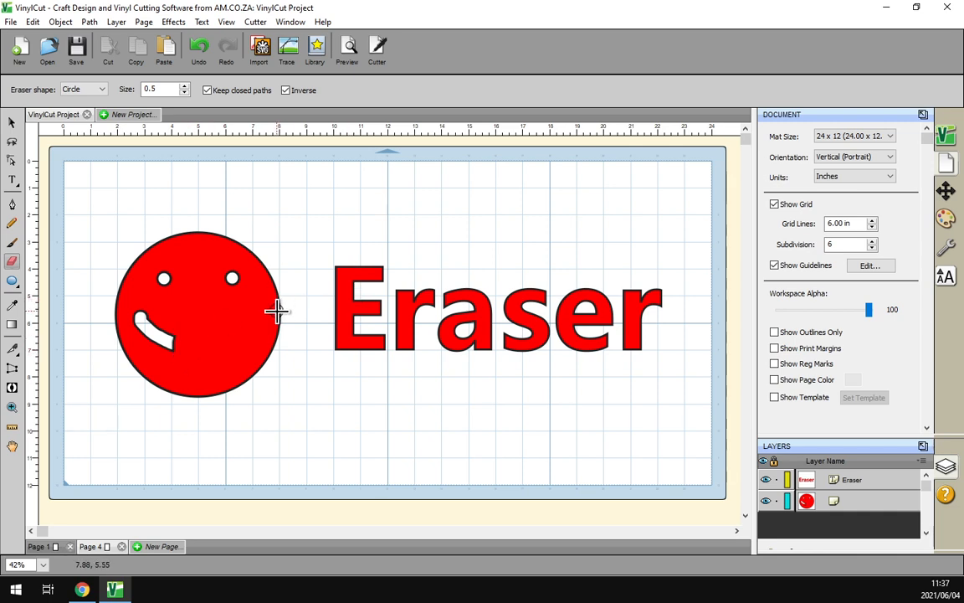
pyautogui.moveTo(267, 282); pyautogui.dragTo(282, 250)
pyautogui.moveTo(159, 268); pyautogui.dragTo(127, 234)
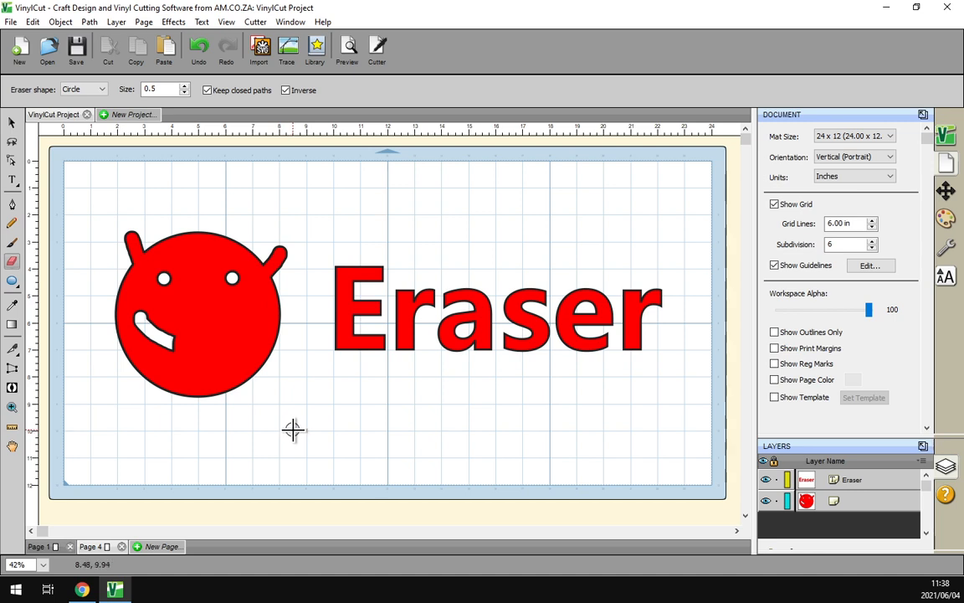
# Undo all eraser strokes on the red circle, including the eyes and smile, and turn off Inverse
pyautogui.hotkey('ctrl', 'z')
pyautogui.hotkey('ctrl', 'z')
pyautogui.hotkey('ctrl', 'z')
pyautogui.hotkey('ctrl', 'z')
pyautogui.hotkey('ctrl', 'z')
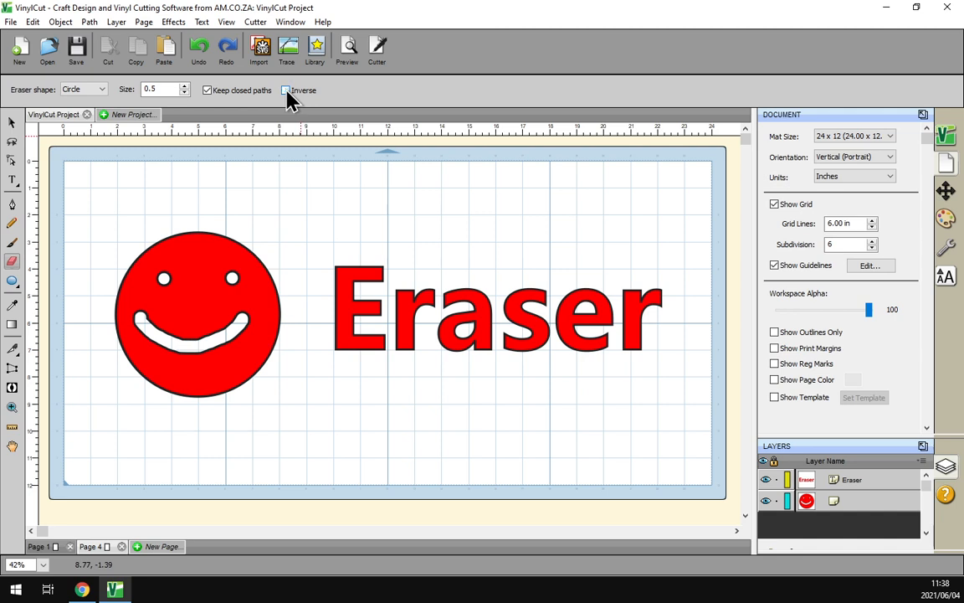
pyautogui.hotkey('ctrl', 'z')
pyautogui.hotkey('ctrl', 'z')
# Set the eraser shape to Square and erase two square eyes and a frowning mouth out of the red circle
pyautogui.click(94, 90)
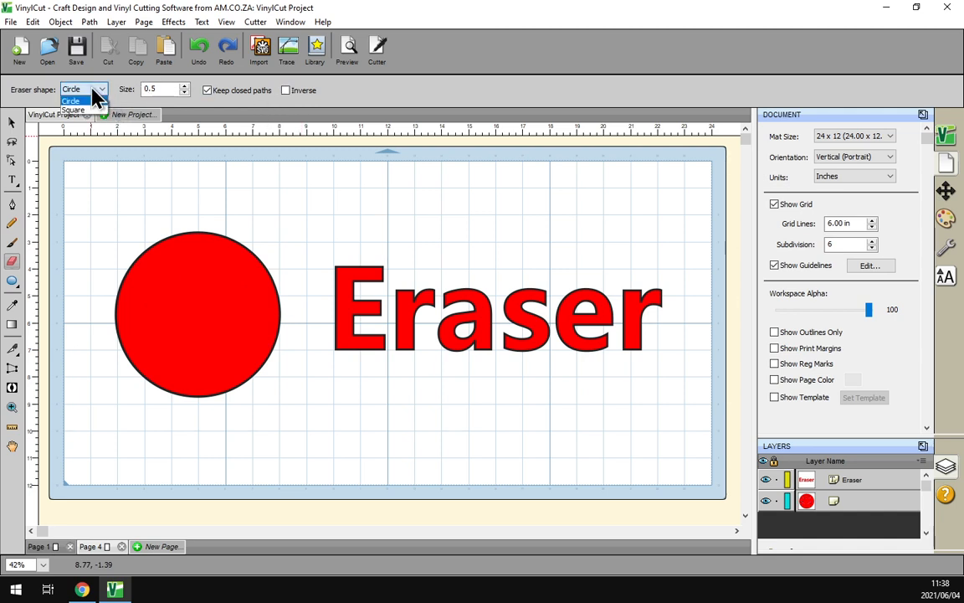
pyautogui.click(74, 109)
pyautogui.click(167, 276)
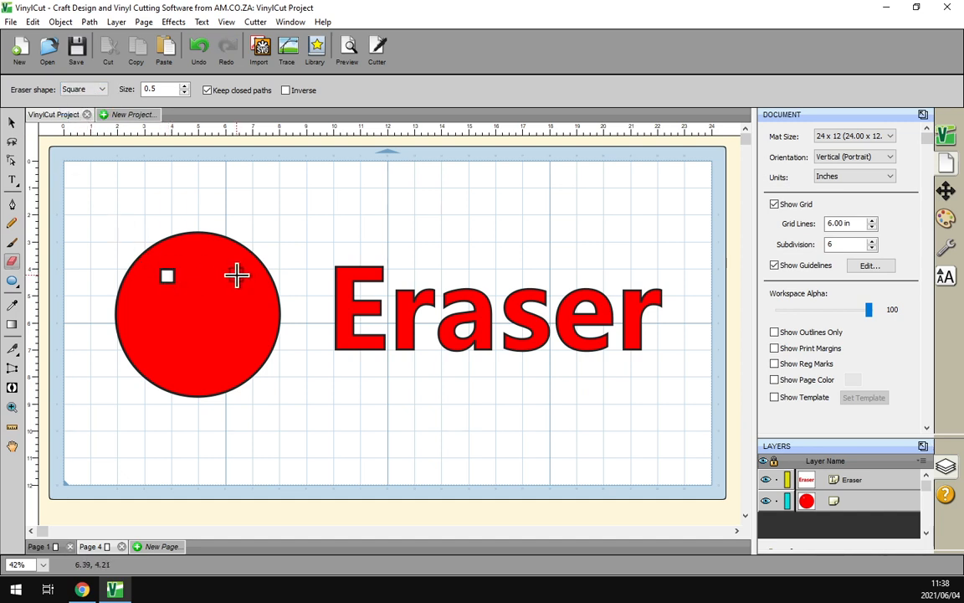
pyautogui.click(233, 276)
pyautogui.moveTo(155, 344)
pyautogui.mouseDown()
pyautogui.moveTo(208, 333)
pyautogui.moveTo(248, 352)
pyautogui.mouseUp()
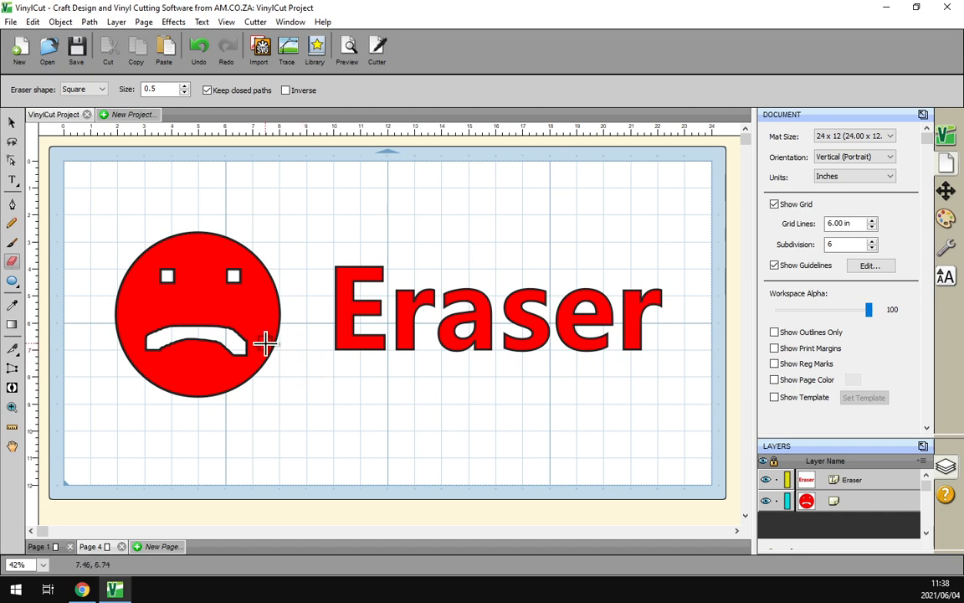
# Undo the square eyes and the frown to restore the plain red circle
pyautogui.moveTo(176, 328)
pyautogui.mouseDown()
pyautogui.moveTo(244, 347)
pyautogui.moveTo(205, 325)
pyautogui.moveTo(153, 351)
pyautogui.moveTo(159, 336)
pyautogui.moveTo(233, 335)
pyautogui.mouseUp()
pyautogui.hotkey('ctrl', 'z')
pyautogui.hotkey('ctrl', 'z')
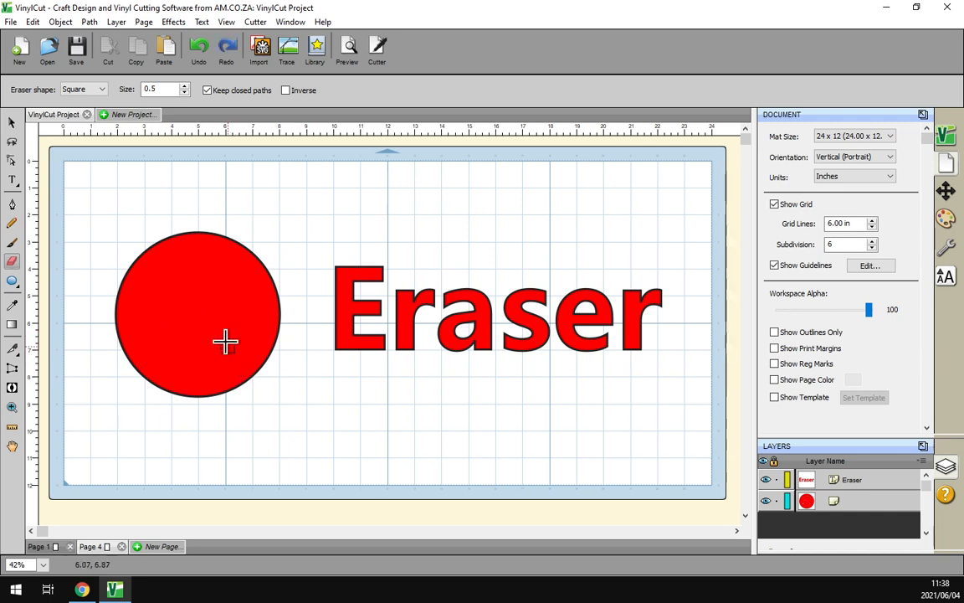
# With a Circle eraser of size 1 in, erase a wedge-shaped open mouth from the red circle's right side and one round eye
pyautogui.click(92, 101)
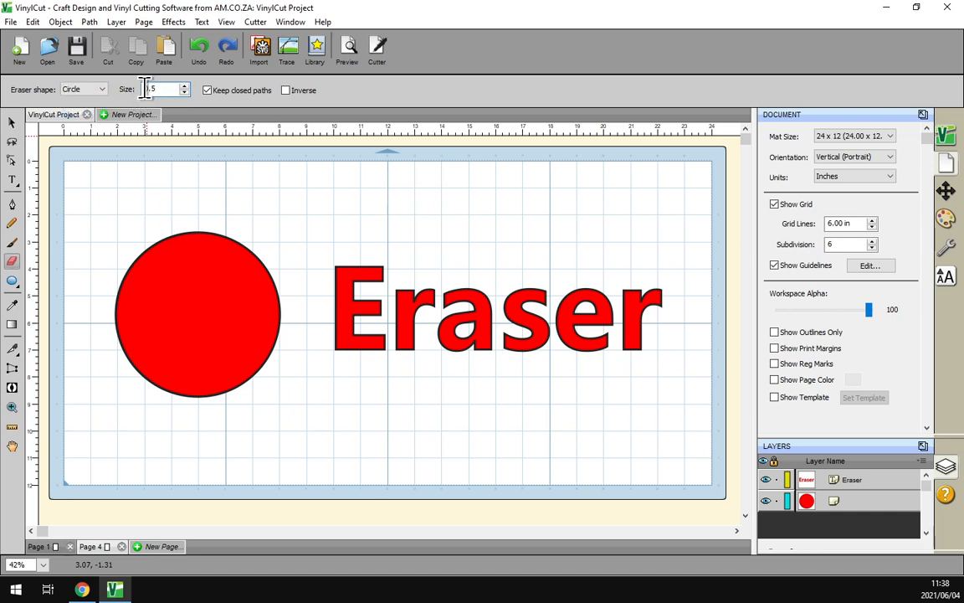
pyautogui.moveTo(144, 89); pyautogui.dragTo(166, 88)
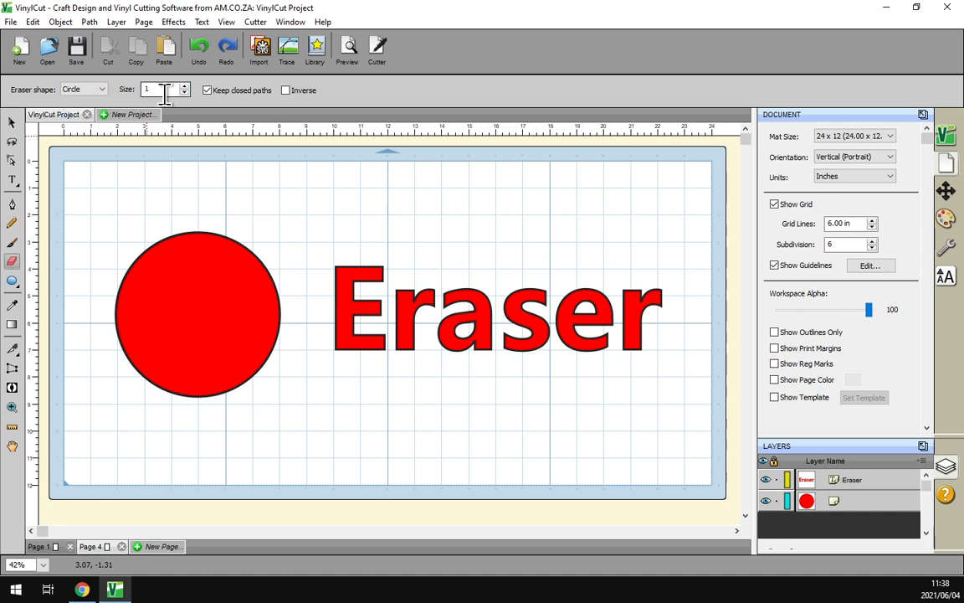
pyautogui.write('1')
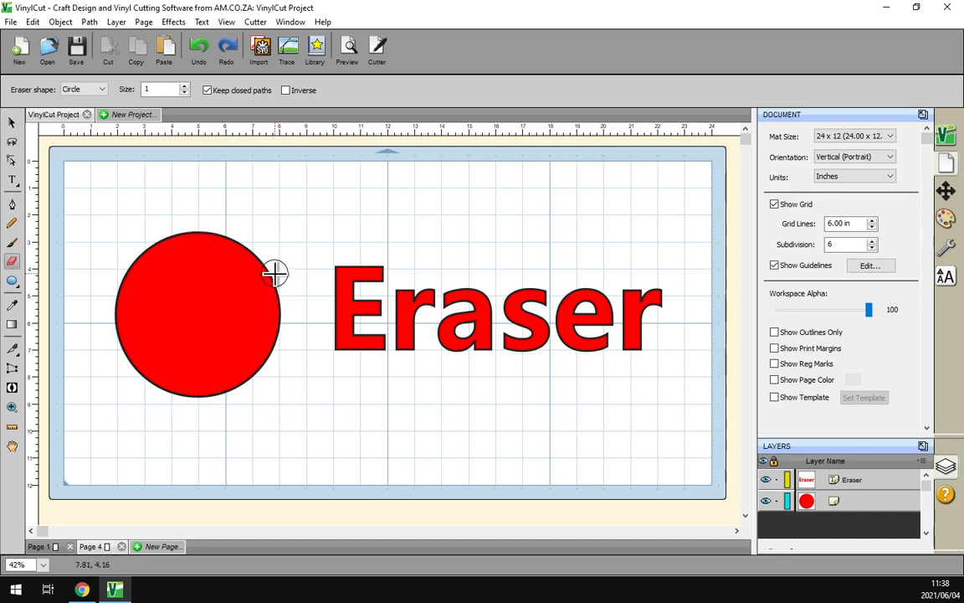
pyautogui.moveTo(275, 273)
pyautogui.mouseDown()
pyautogui.moveTo(224, 314)
pyautogui.moveTo(282, 381)
pyautogui.moveTo(249, 322)
pyautogui.moveTo(282, 294)
pyautogui.moveTo(278, 329)
pyautogui.mouseUp()
pyautogui.click(209, 267)
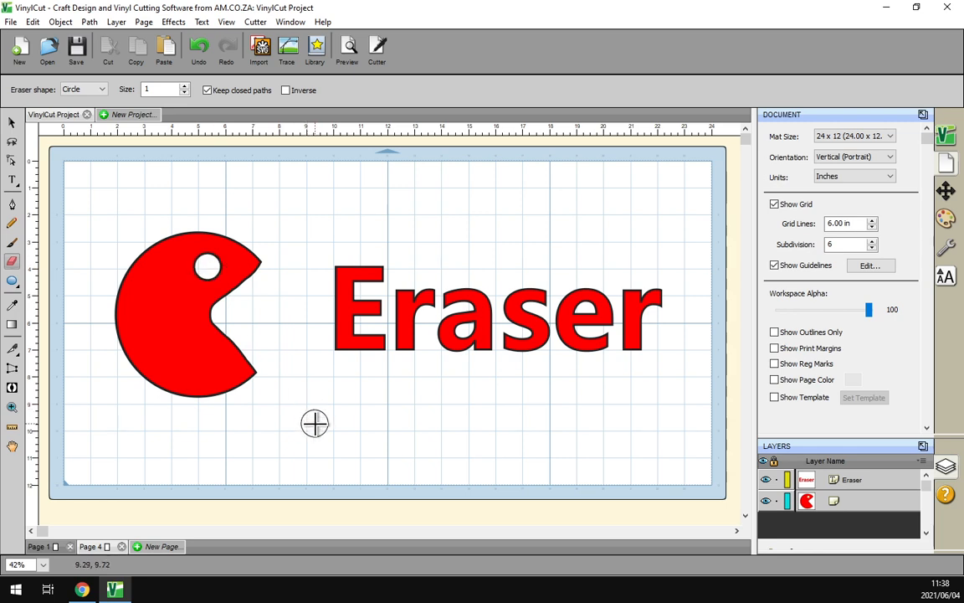
# Set the eraser size to 0.5, turn off Keep closed paths, and erase a gap in the red shape's upper-left outline
pyautogui.click(141, 92)
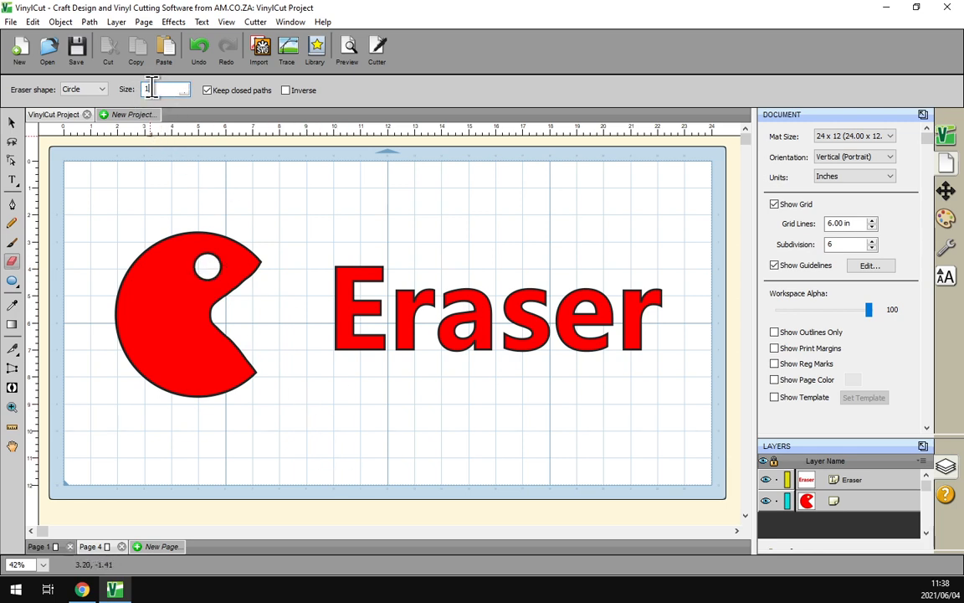
pyautogui.write('0.5')
pyautogui.click(138, 257)
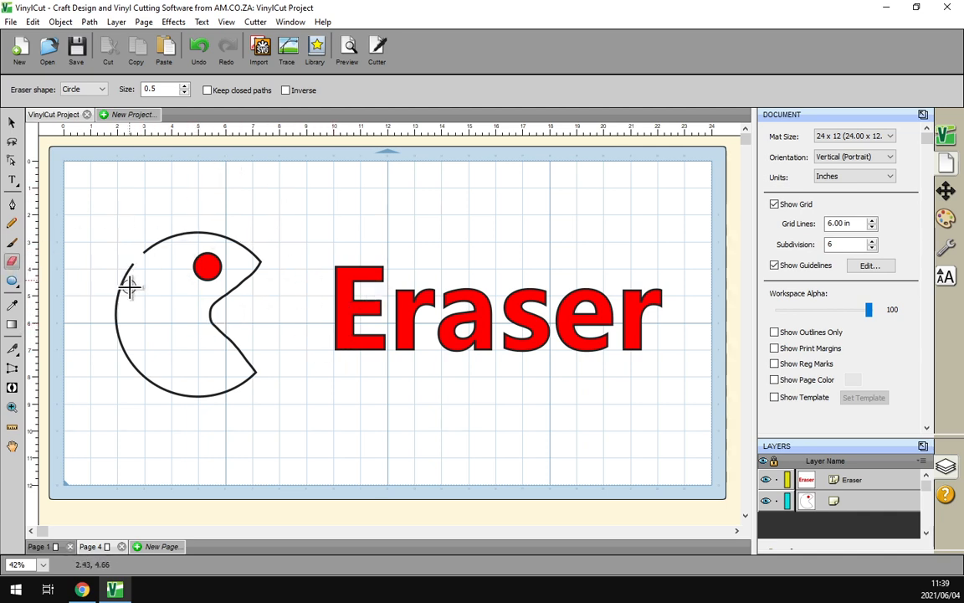
# Look over the available Path commands and undo the gap erased in the red shape's outline
pyautogui.click(89, 22)
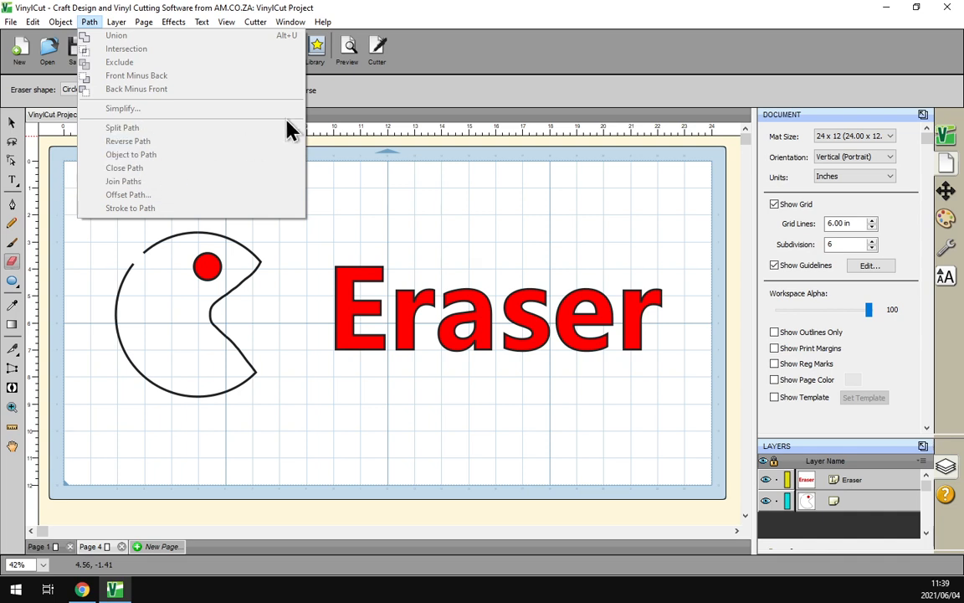
pyautogui.click(448, 22)
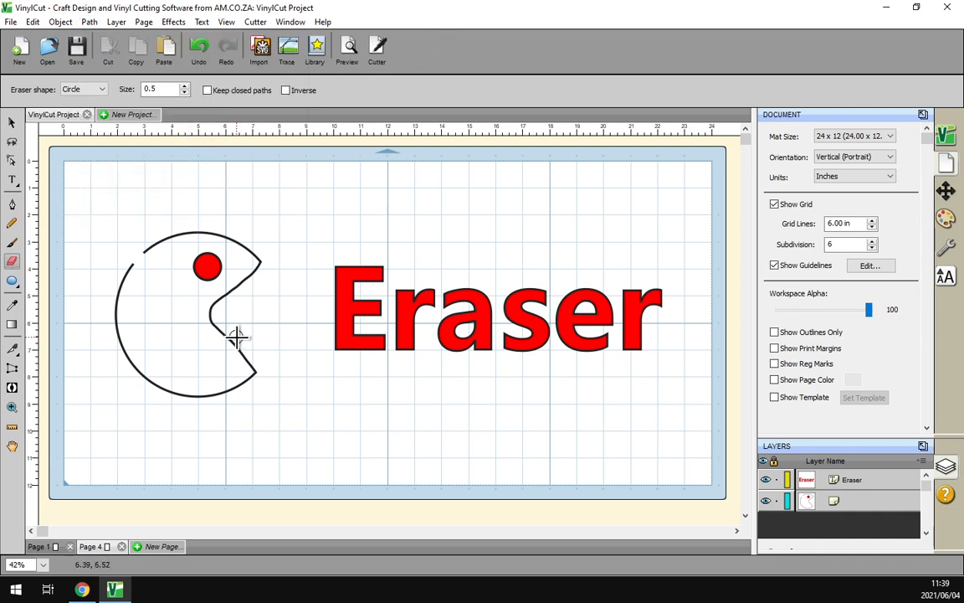
pyautogui.hotkey('ctrl', 'z')
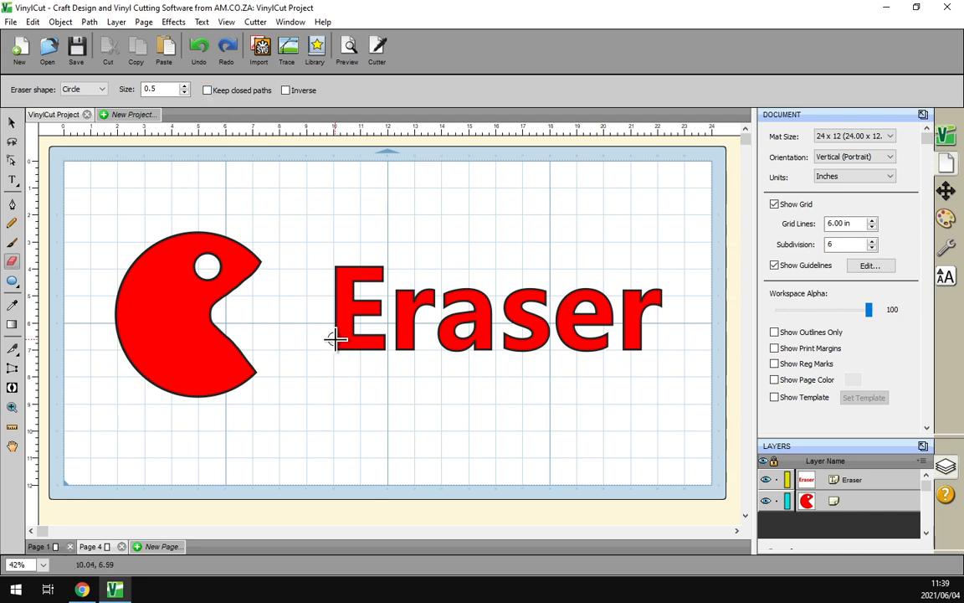
# Erase the E's lower left edge with Keep closed paths off, and cut through the first r's lower stem with it on
pyautogui.moveTo(334, 336); pyautogui.dragTo(285, 377)
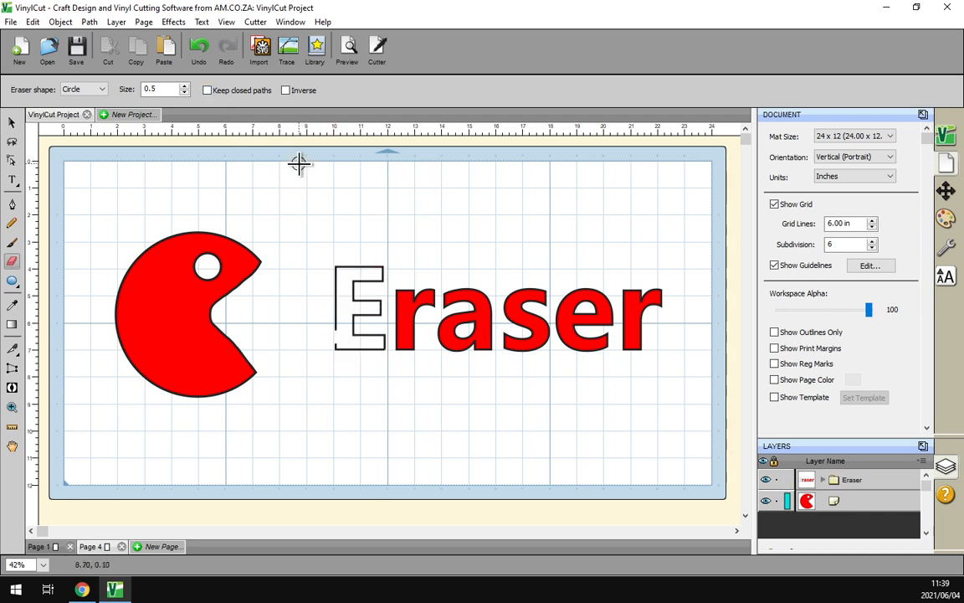
pyautogui.click(208, 90)
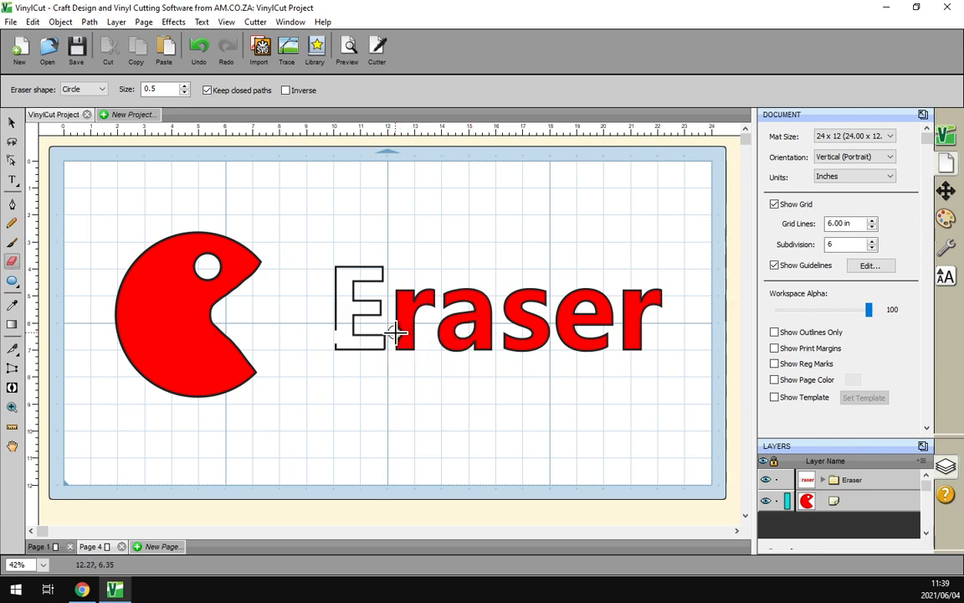
pyautogui.moveTo(402, 335); pyautogui.dragTo(432, 349)
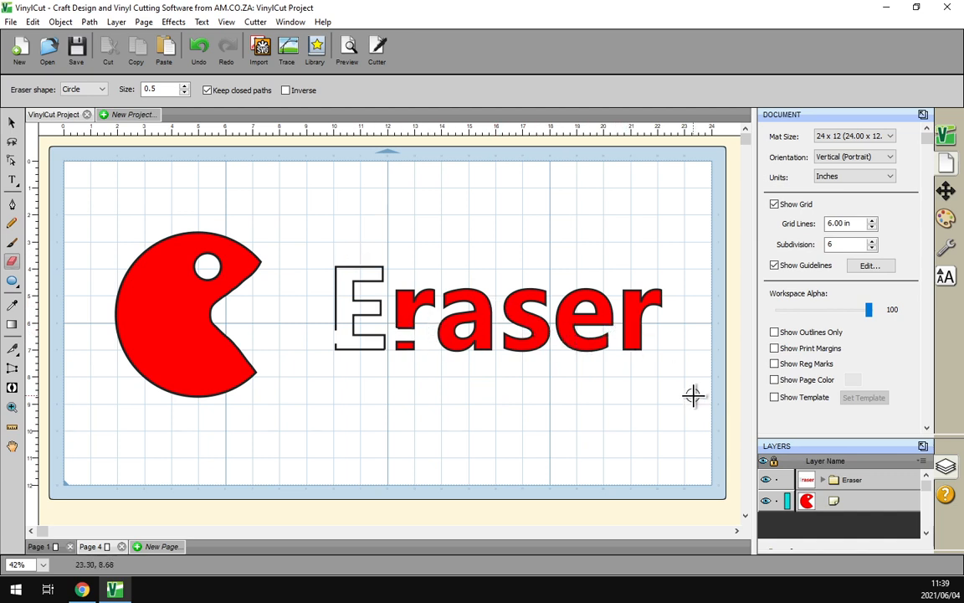
# Select the Eraser group in the layers and switch to Chrome with the softwaretraining.co.za website
pyautogui.click(826, 483)
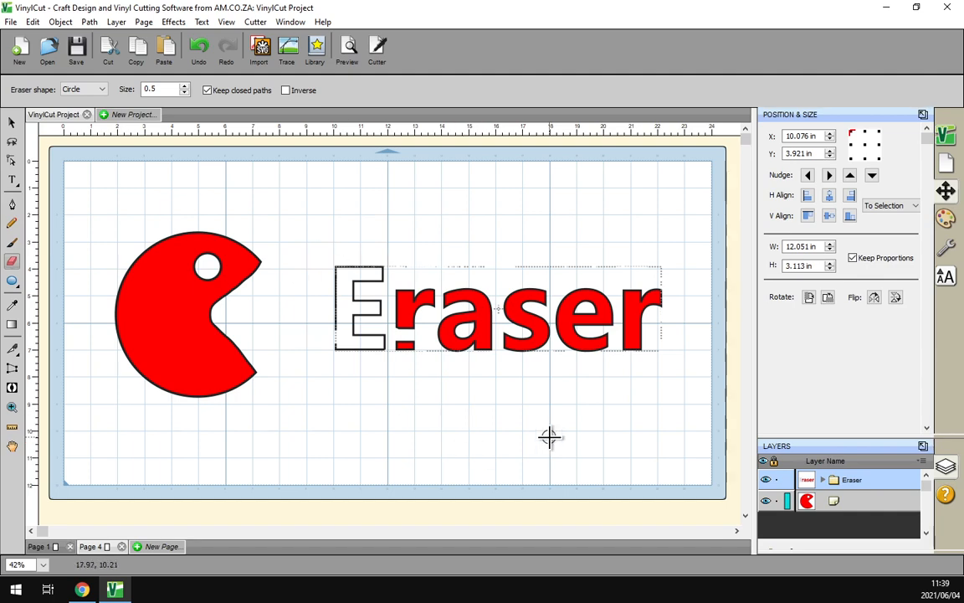
pyautogui.click(83, 588)
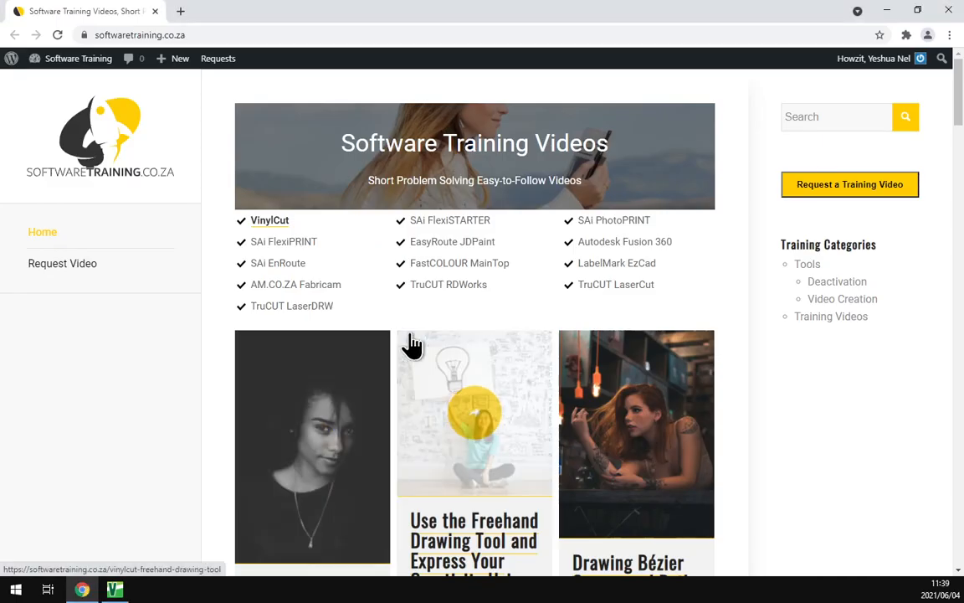